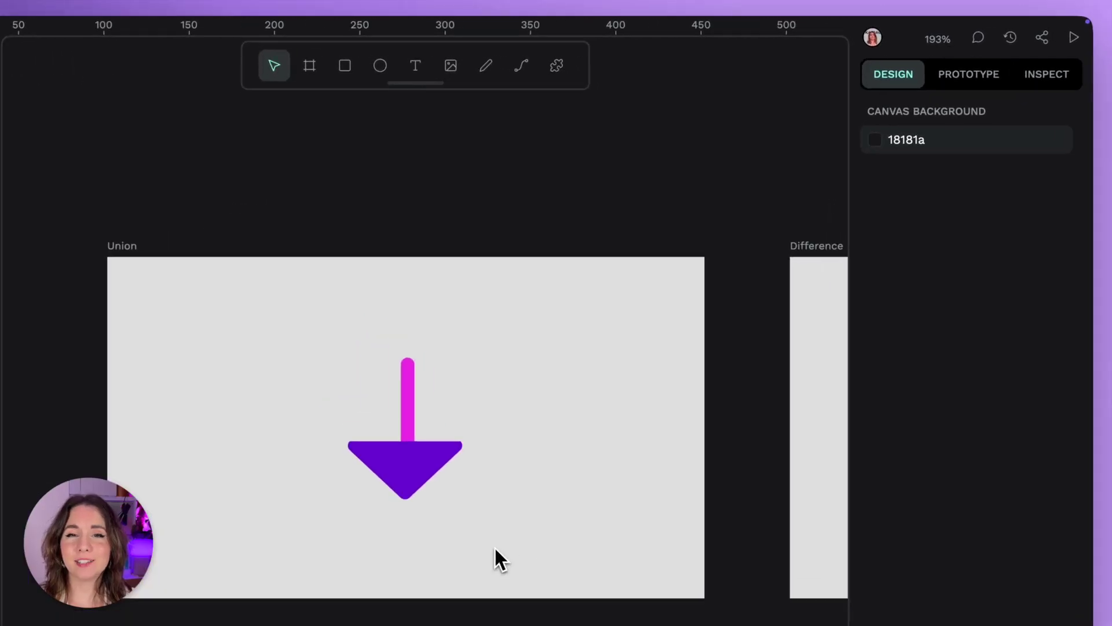
# Step: Union the arrow head and line, then cut the arrow out of the purple icon
pyautogui.moveTo(619, 435); pyautogui.dragTo(454, 276)
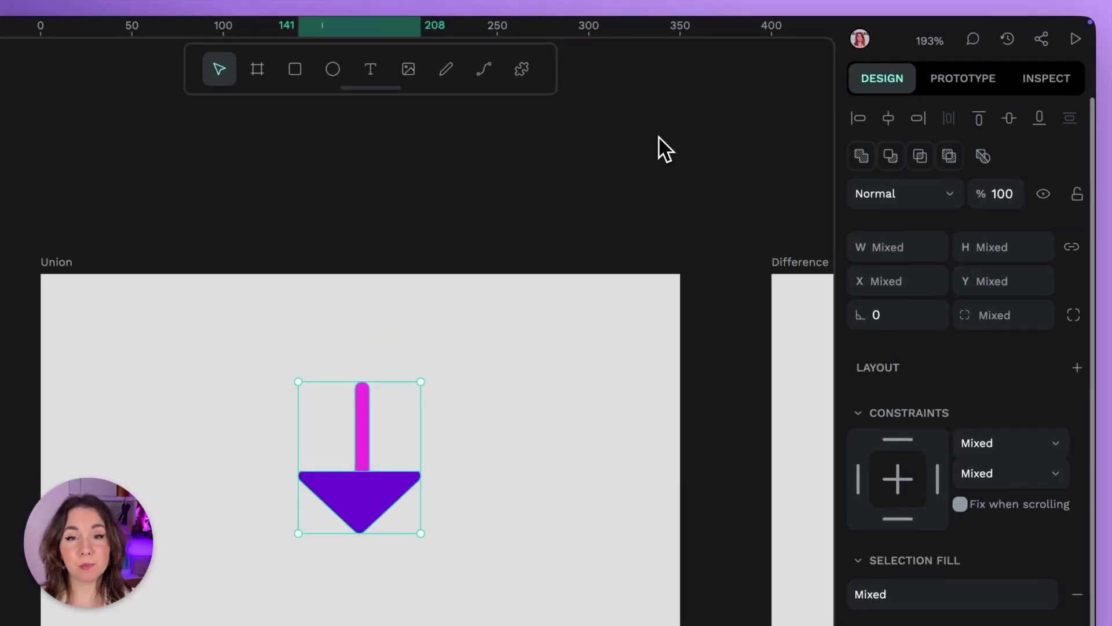
pyautogui.click(861, 156)
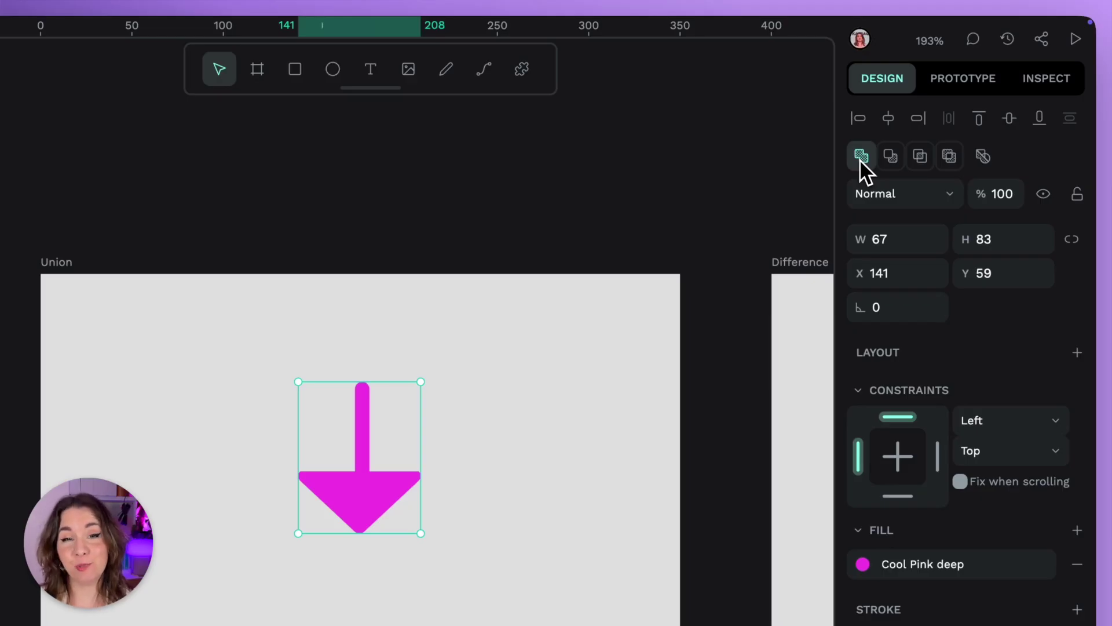
pyautogui.hscroll(5, 644, 173)
pyautogui.hscroll(5, 480, 172)
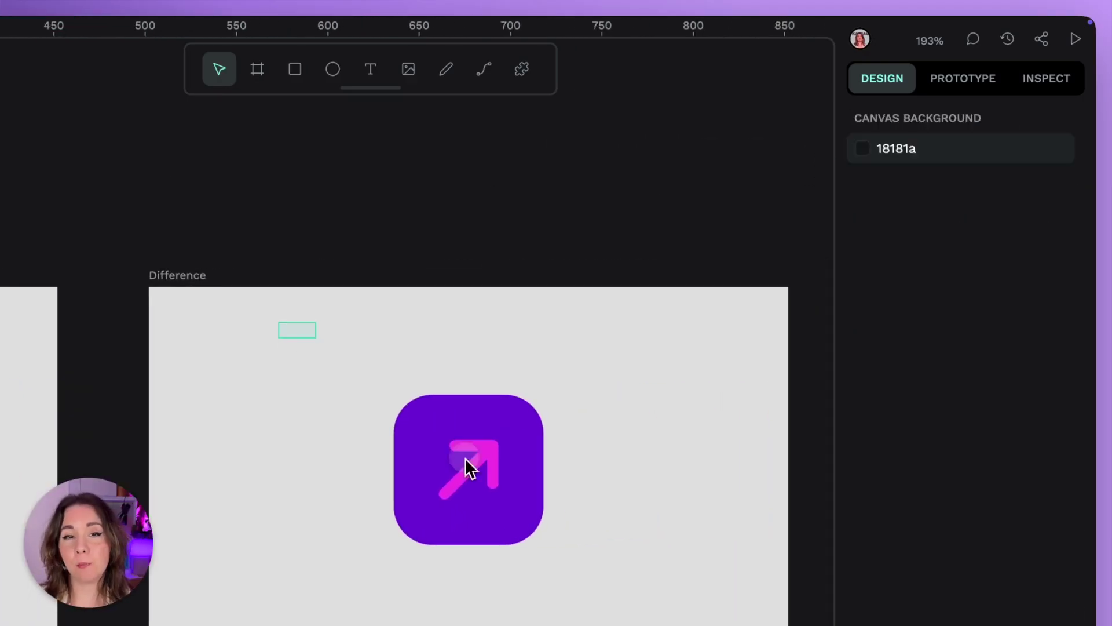
pyautogui.moveTo(283, 321); pyautogui.dragTo(647, 607)
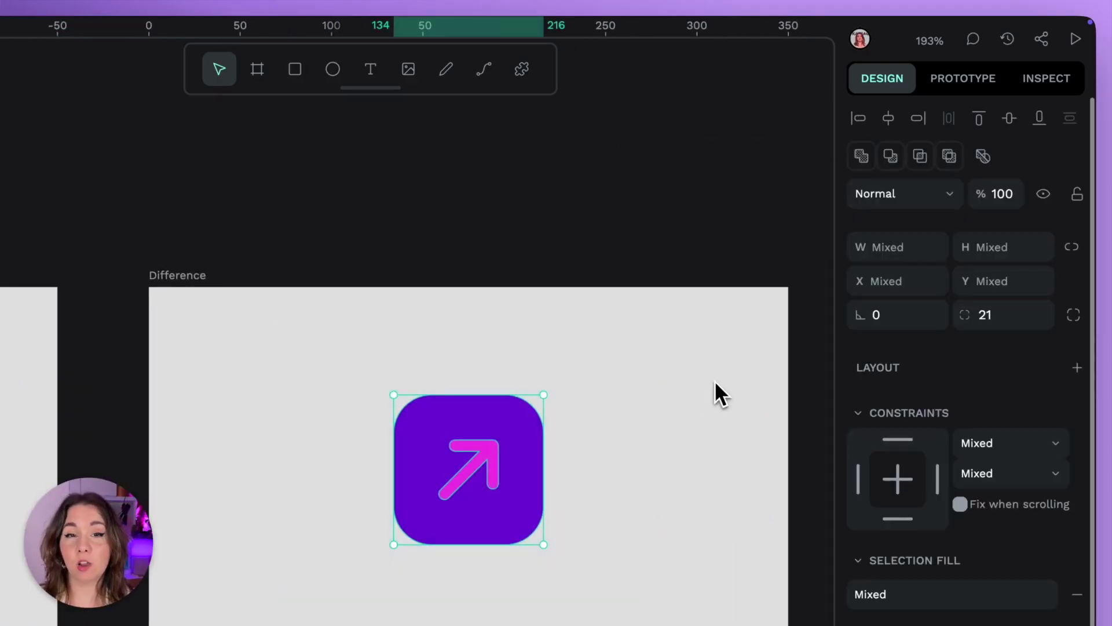
pyautogui.click(890, 157)
pyautogui.hscroll(3, 756, 191)
pyautogui.hscroll(4, 479, 218)
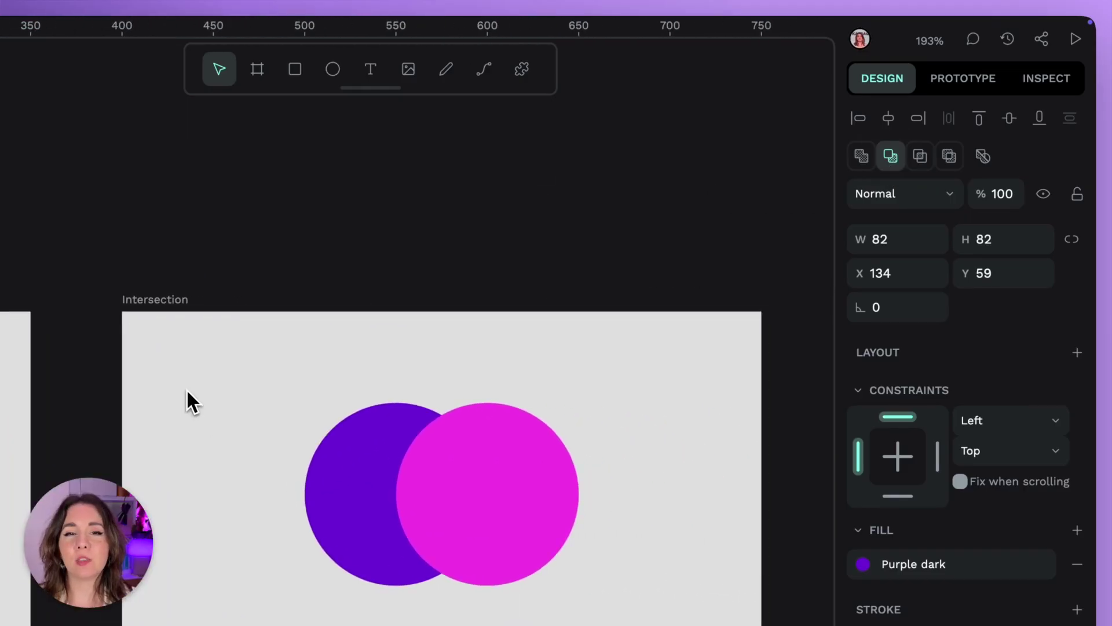
# Step: Intersect one overlapping circle pair, exclude the other, then go to the Donut page
pyautogui.moveTo(178, 383); pyautogui.dragTo(686, 605)
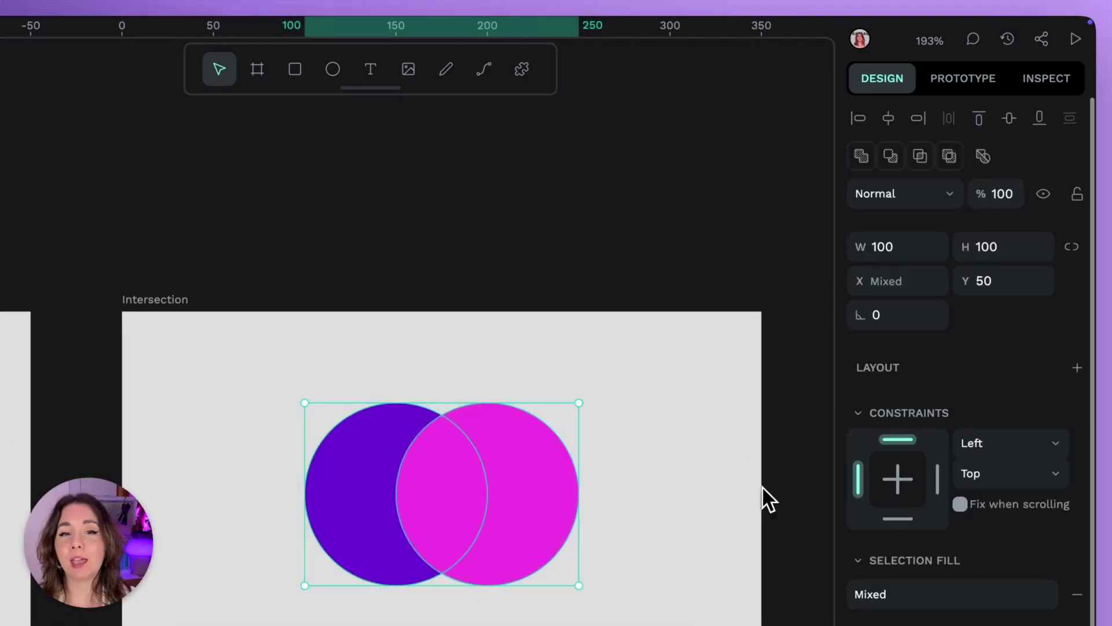
pyautogui.click(914, 163)
pyautogui.hscroll(4, 338, 204)
pyautogui.hscroll(4, 337, 203)
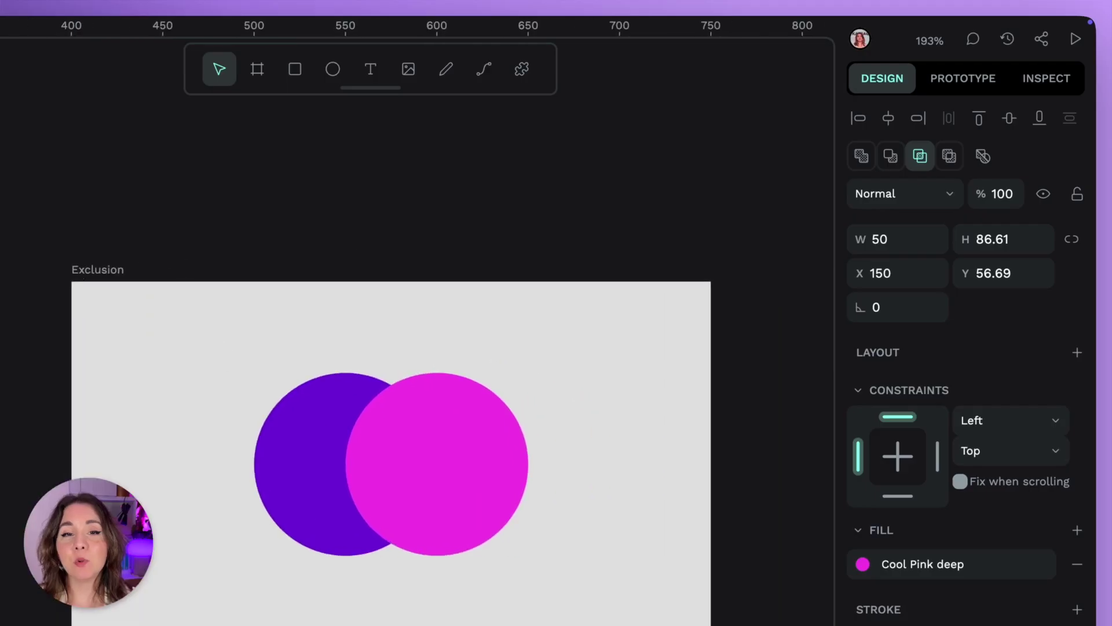
pyautogui.moveTo(204, 339); pyautogui.dragTo(620, 601)
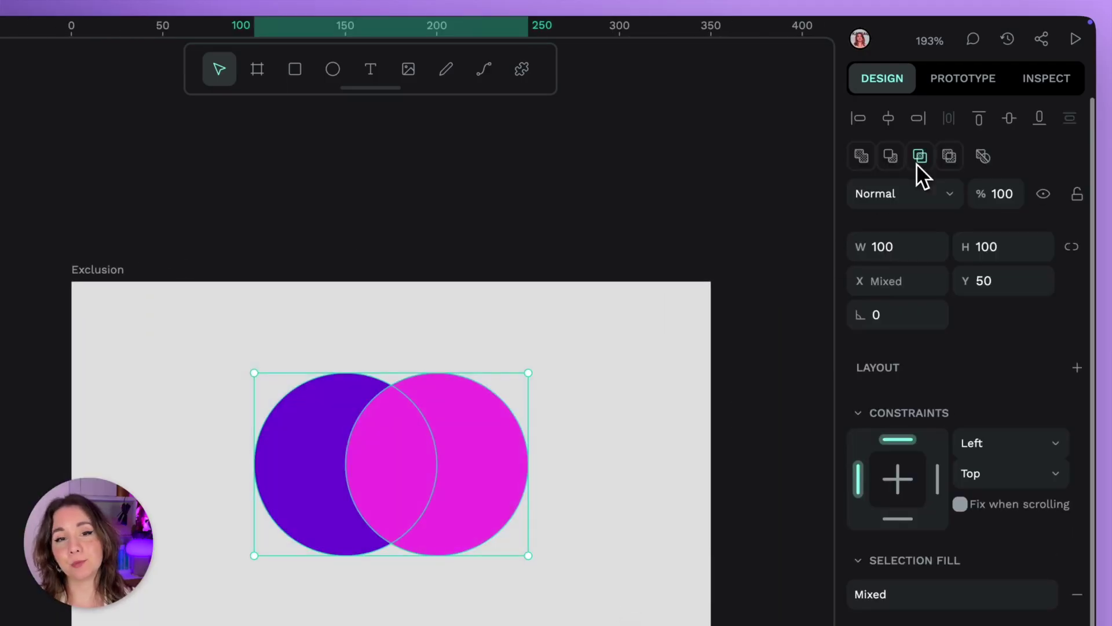
pyautogui.click(946, 152)
pyautogui.click(414, 177)
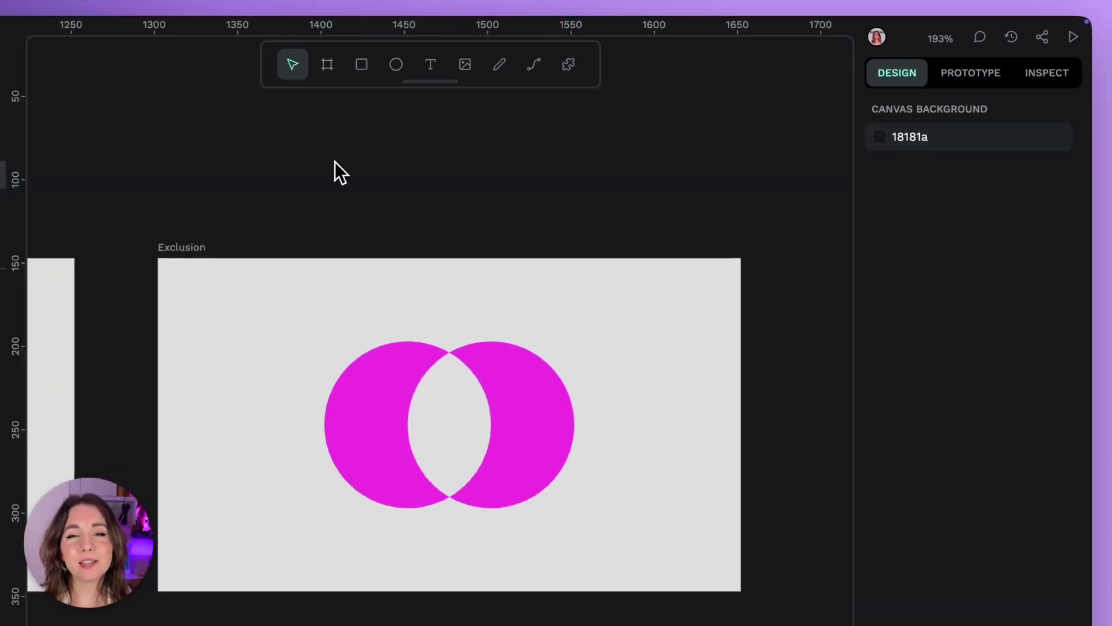
pyautogui.click(105, 130)
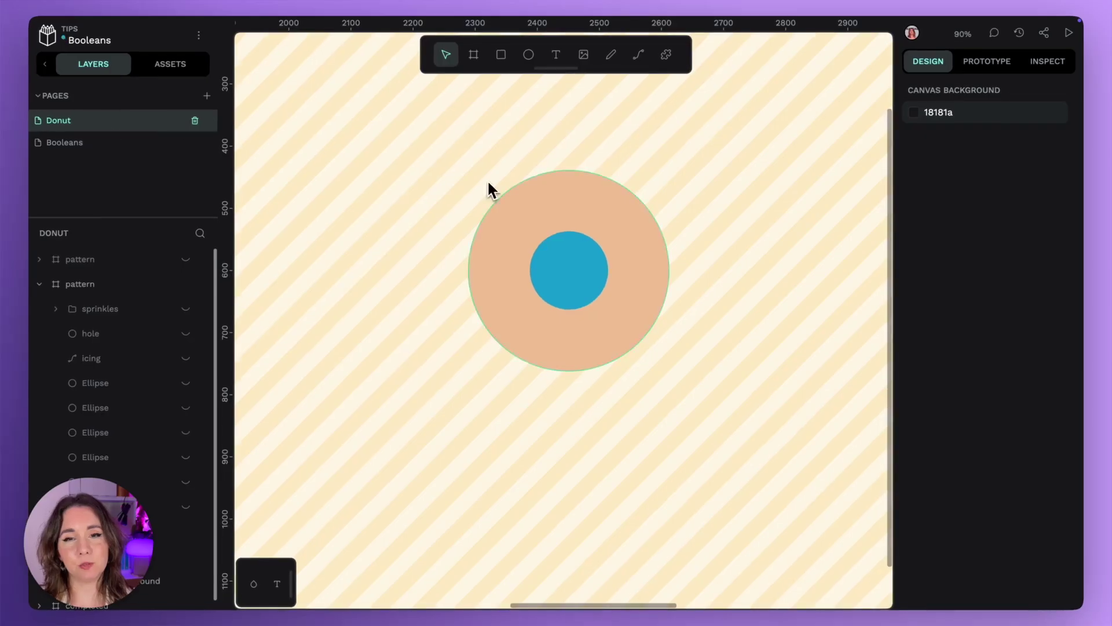
# Step: Subtract the blue hole circle from the donut circle with Difference
pyautogui.click(566, 270)
pyautogui.keyDown('shift'); pyautogui.click(619, 238); pyautogui.keyUp('shift')
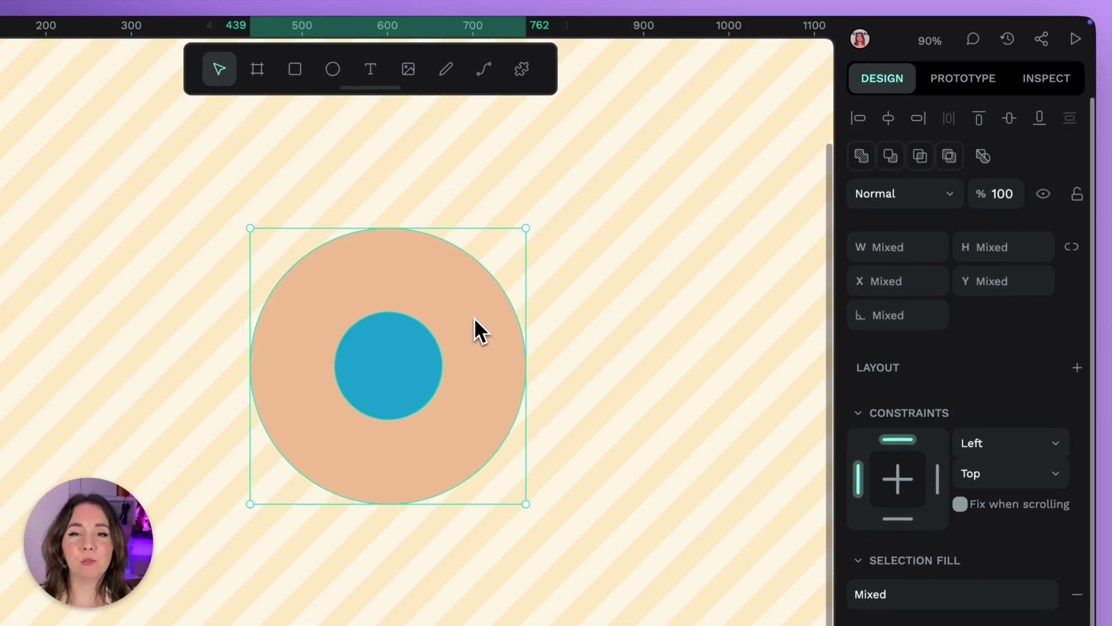
pyautogui.click(891, 156)
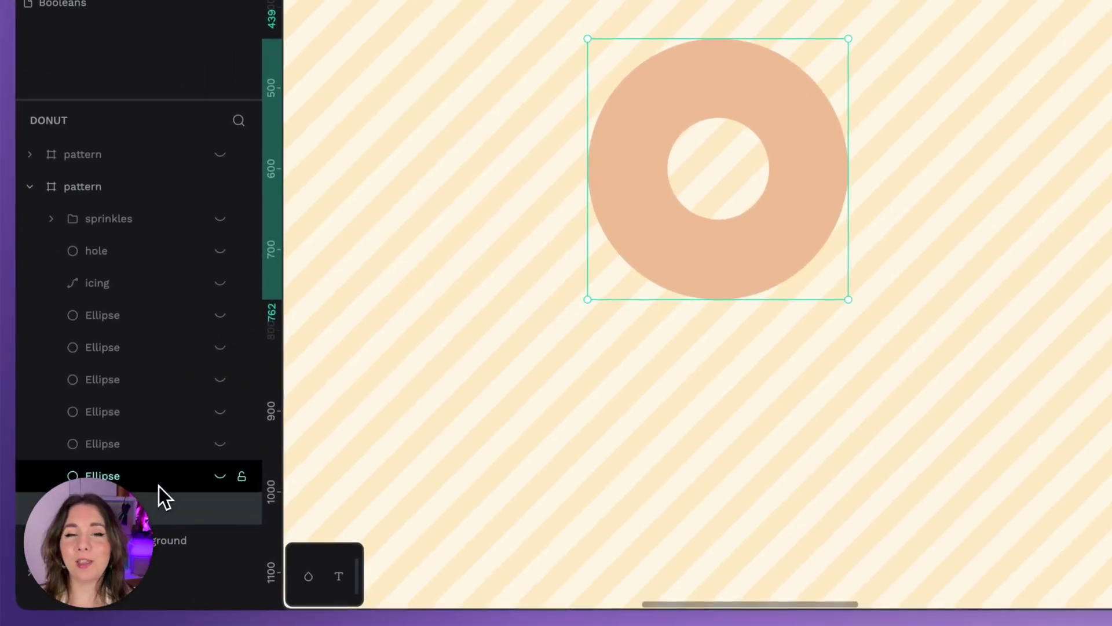
# Step: Unhide the four hidden ellipses and select all five magenta ellipses
pyautogui.click(215, 474)
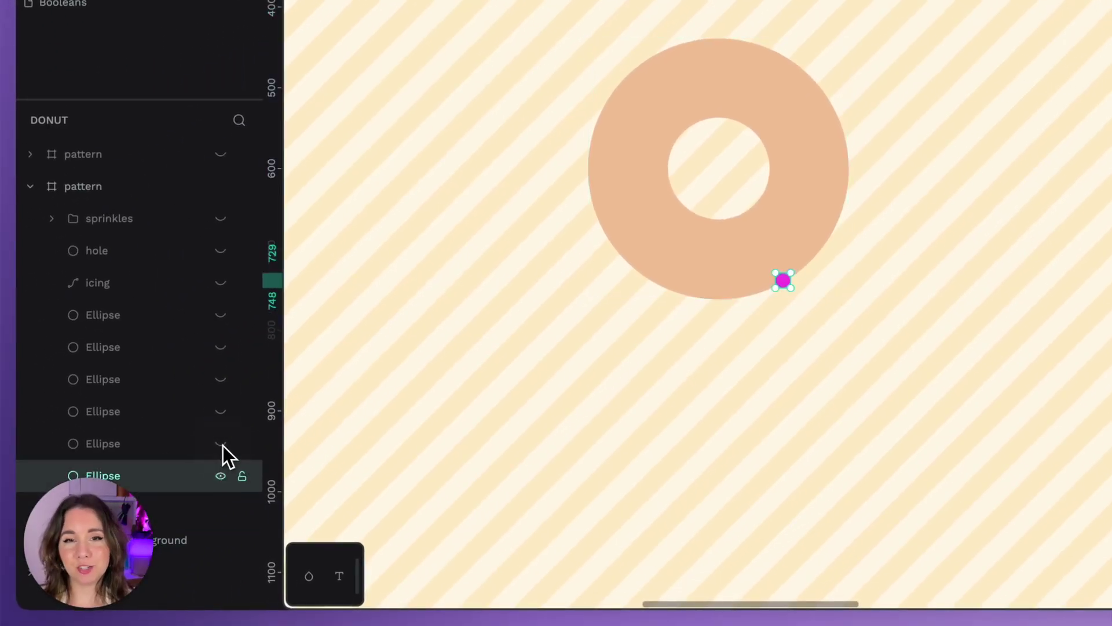
pyautogui.click(220, 412)
pyautogui.click(220, 379)
pyautogui.click(220, 347)
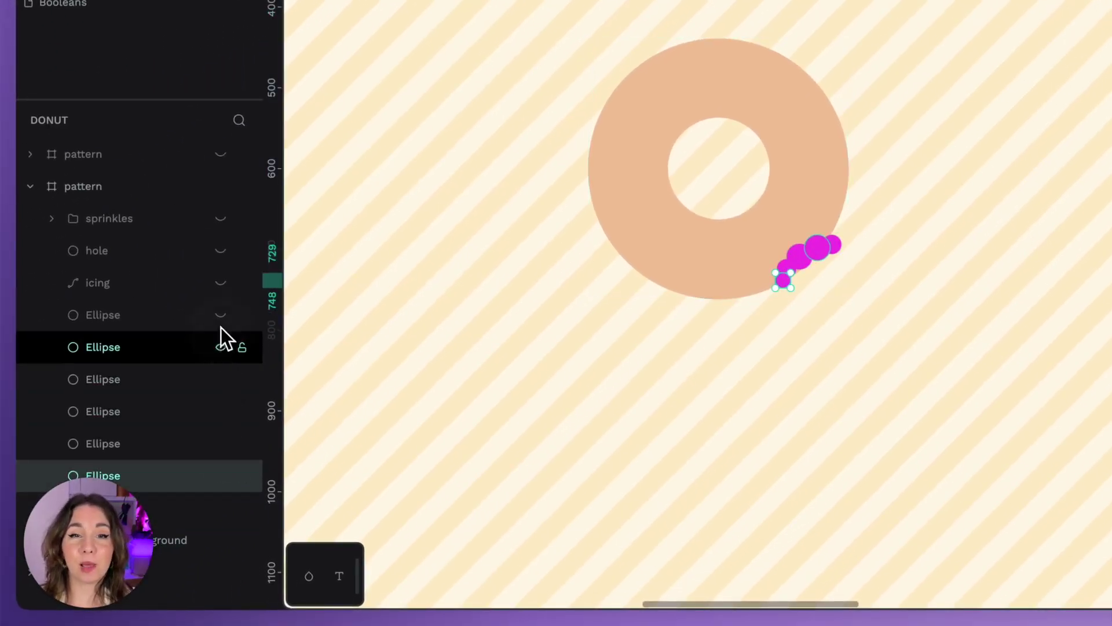
pyautogui.click(220, 315)
pyautogui.click(165, 319)
pyautogui.keyDown('shift'); pyautogui.click(136, 478); pyautogui.keyUp('shift')
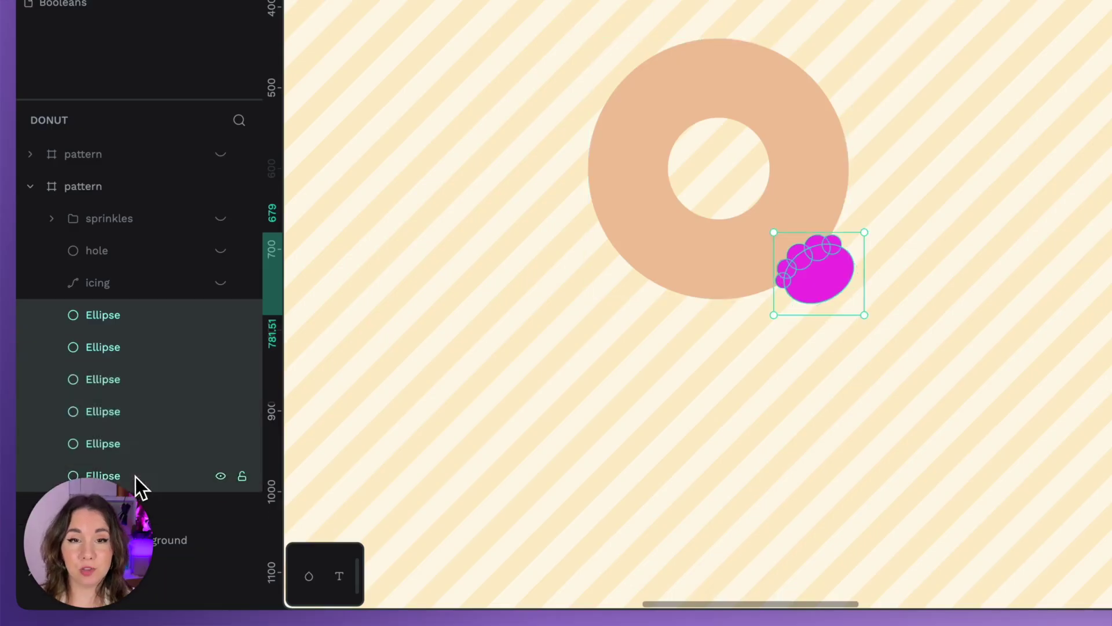
# Step: Union the ellipses into one blob and subtract it from the donut
pyautogui.click(914, 120)
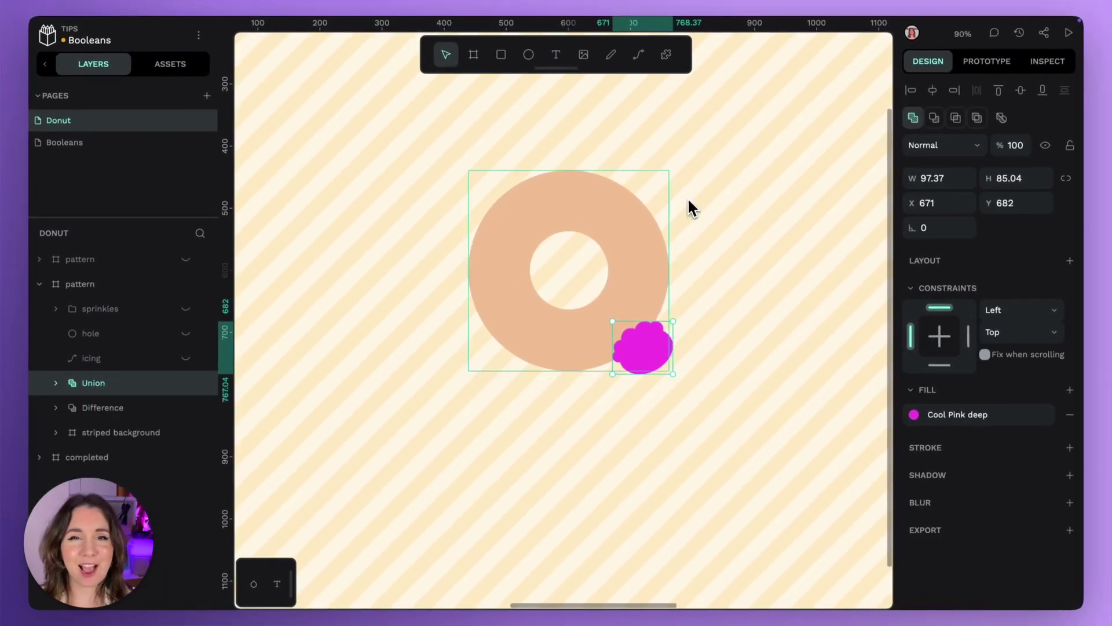
pyautogui.keyDown('shift'); pyautogui.click(149, 410); pyautogui.keyUp('shift')
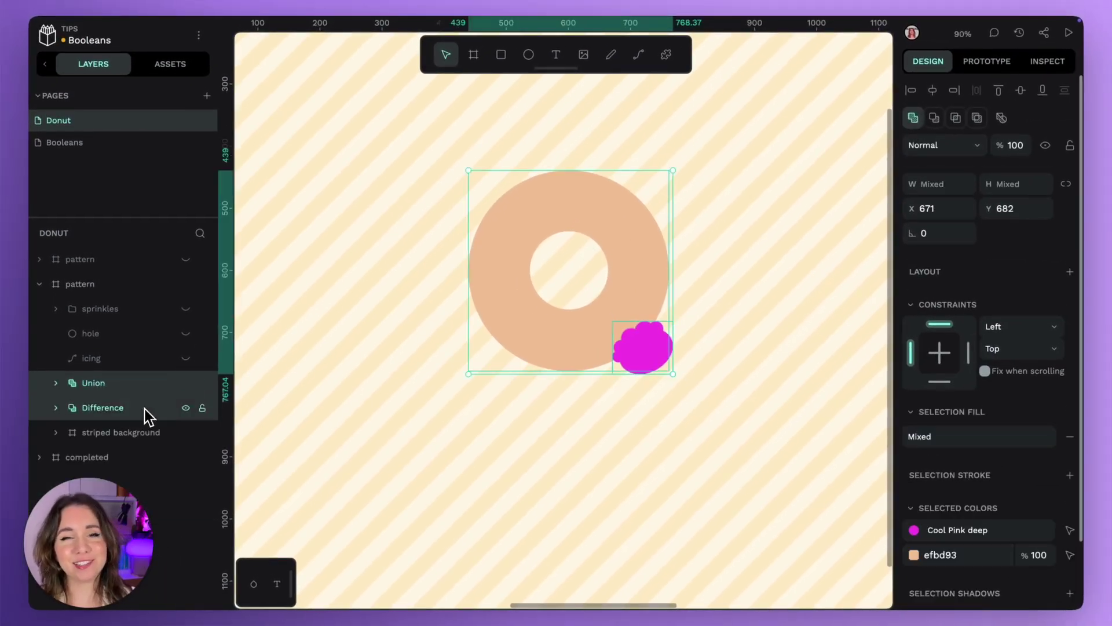
pyautogui.click(935, 119)
# Step: Show the icing and hole layers, then subtract the hole from the icing
pyautogui.click(170, 357)
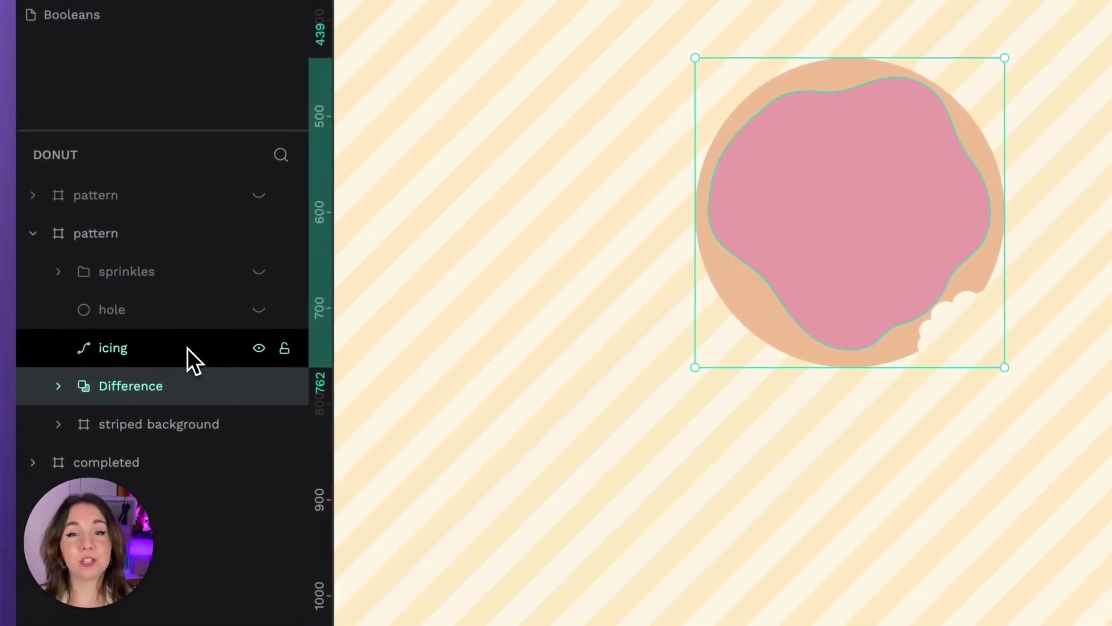
pyautogui.click(260, 310)
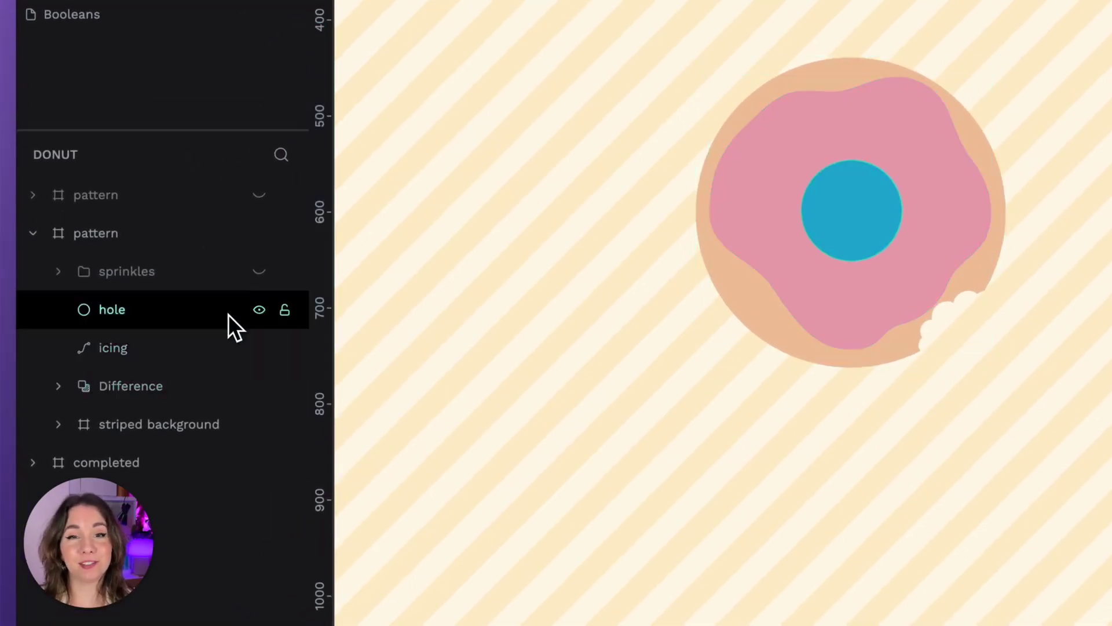
pyautogui.keyDown('shift'); pyautogui.click(222, 348); pyautogui.keyUp('shift')
pyautogui.click(939, 120)
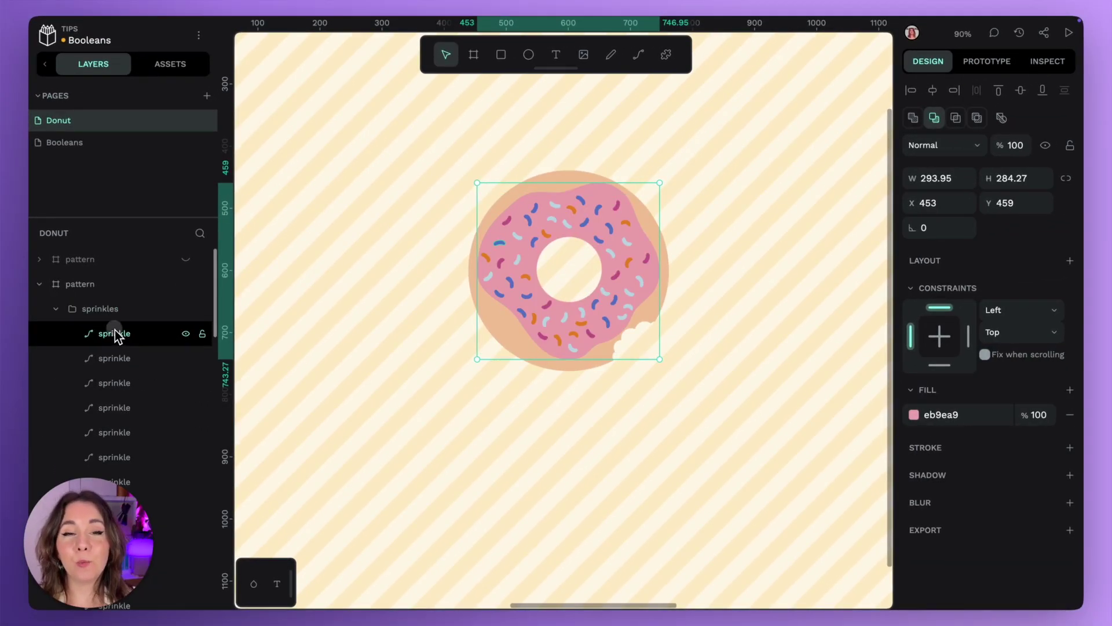
# Step: Select every sprinkle layer, from the first to the last, in the Layers list
pyautogui.click(147, 456)
pyautogui.scroll(-2, 151, 469)
pyautogui.scroll(-2, 151, 471)
pyautogui.scroll(-5, 151, 472)
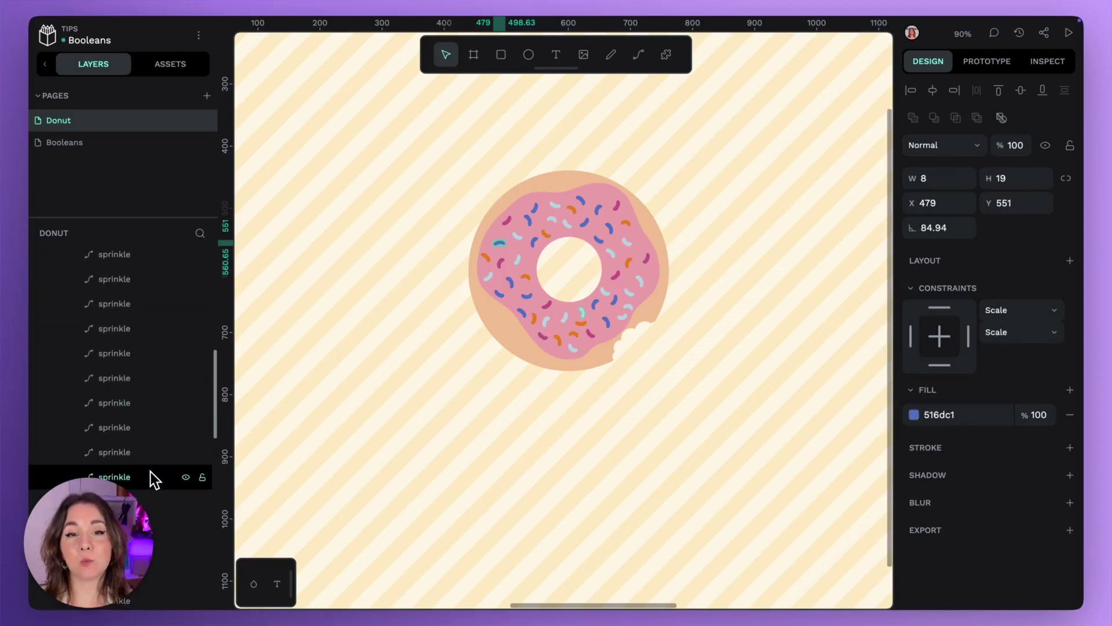
pyautogui.scroll(-2, 144, 476)
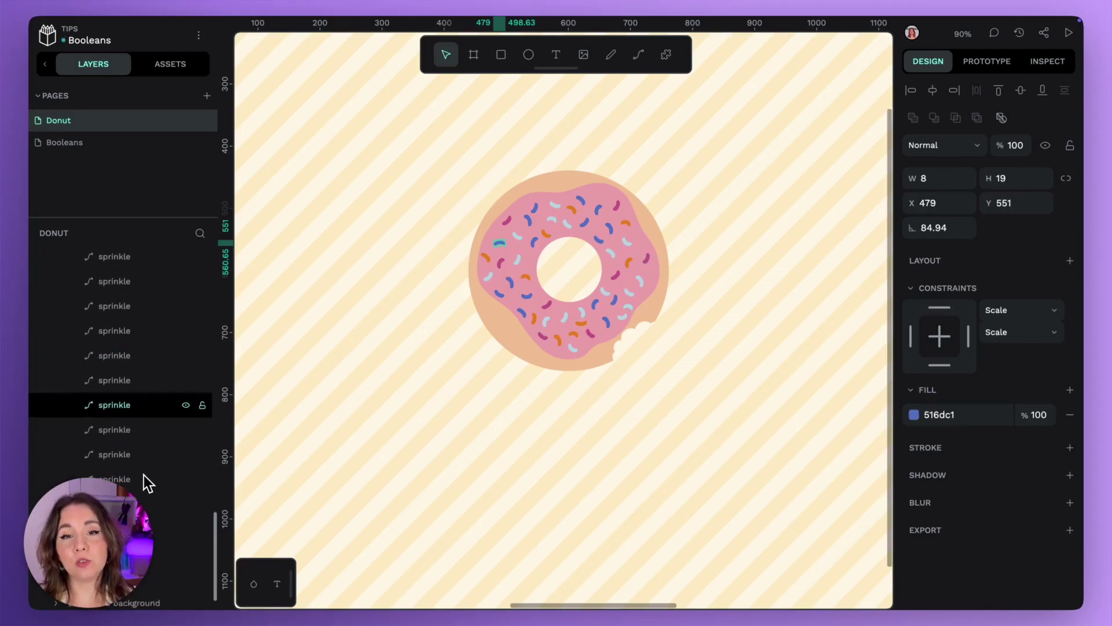
pyautogui.scroll(-2, 149, 496)
pyautogui.keyDown('shift'); pyautogui.click(148, 504); pyautogui.keyUp('shift')
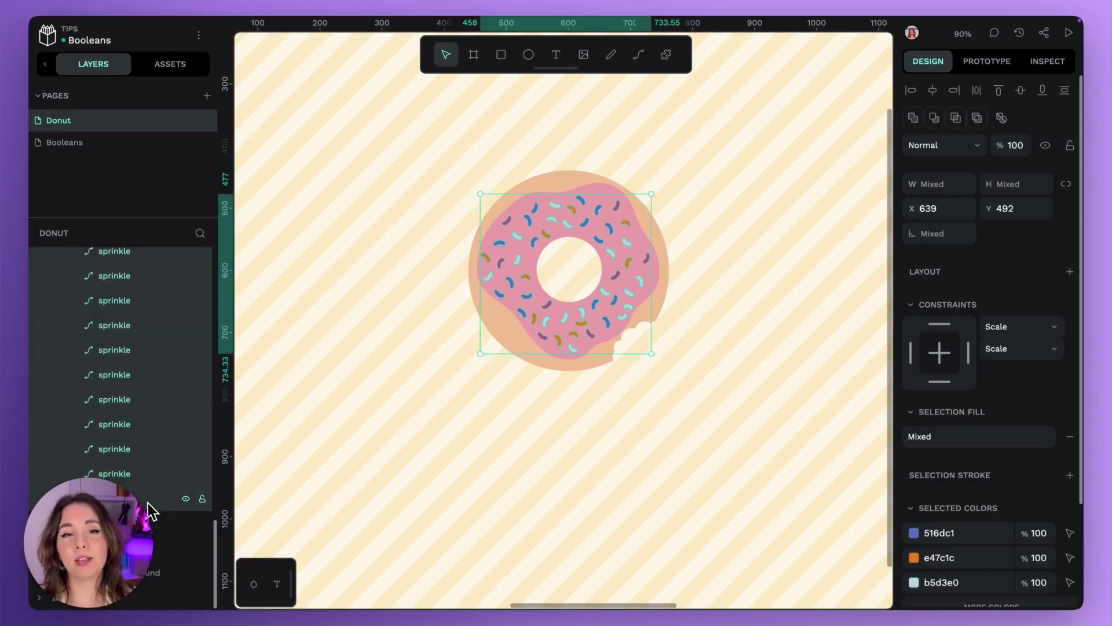
# Step: Union the selected sprinkles into one shape and show the colour palette
pyautogui.click(914, 117)
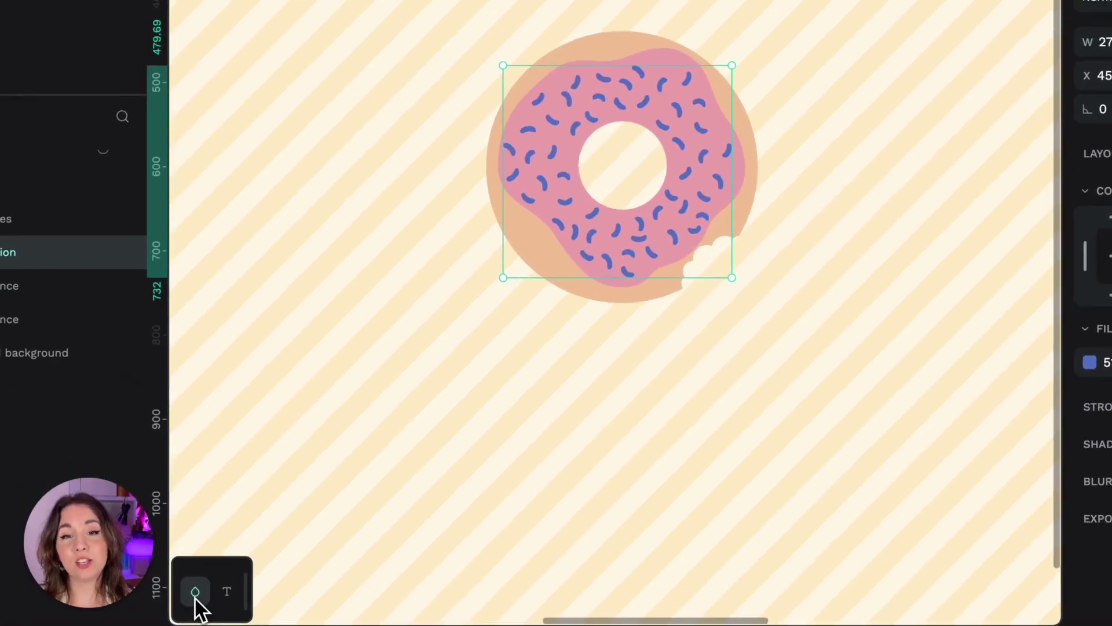
pyautogui.click(253, 583)
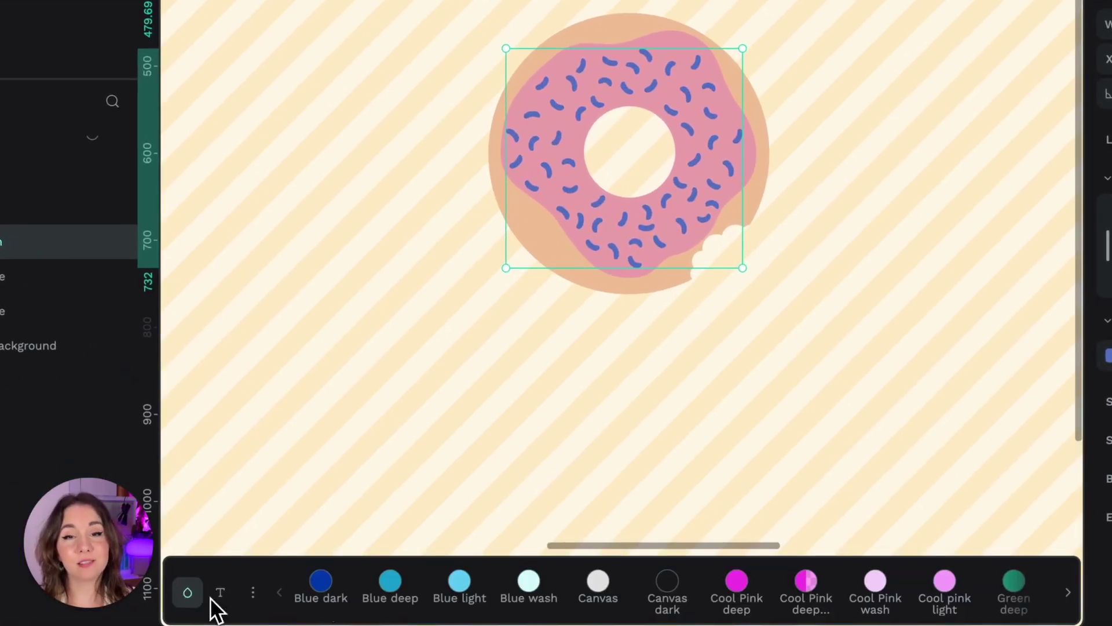